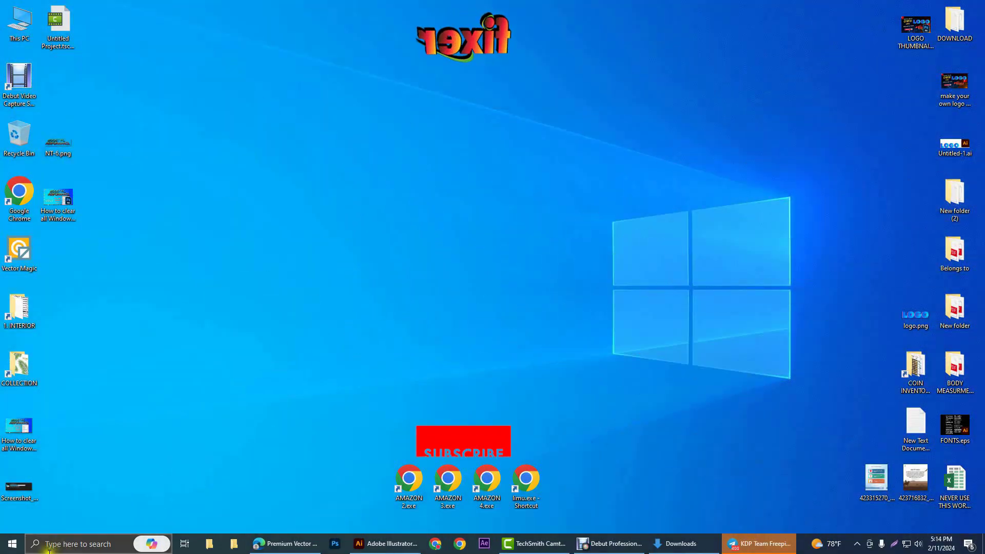
Run cleanmgr from the Run dialog to open Disk Cleanup for drive C:, offering 27.1 GB.
left_click(65, 543)
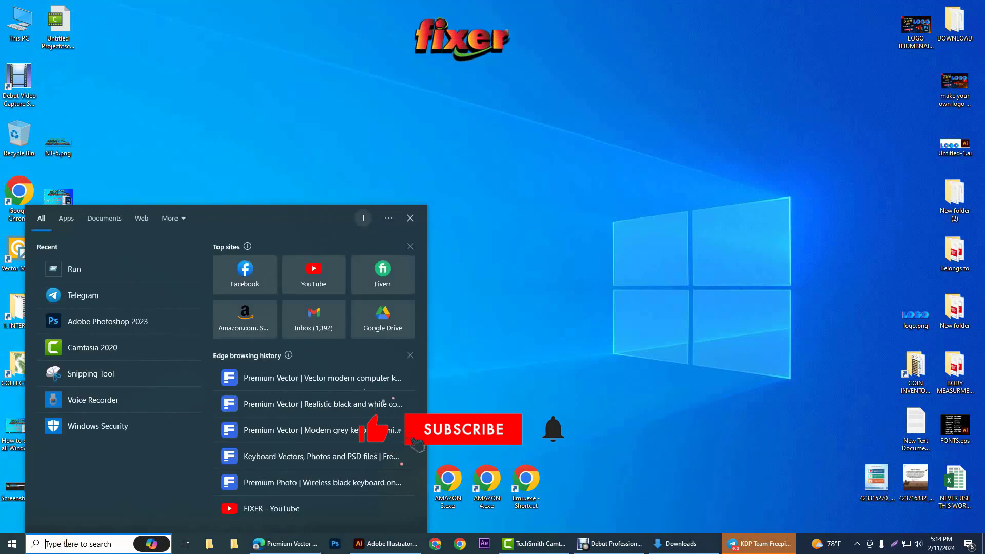
type("run")
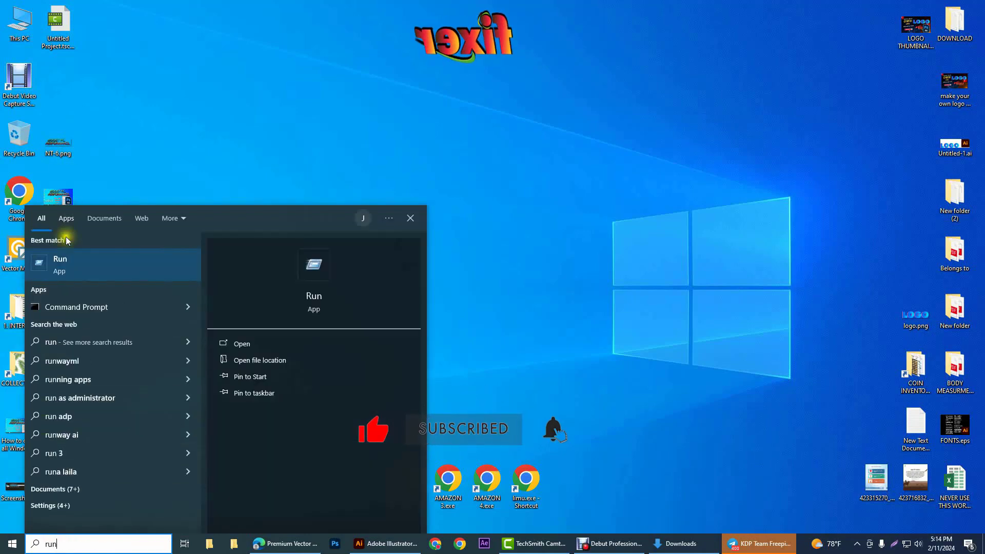
left_click(63, 261)
key("Escape")
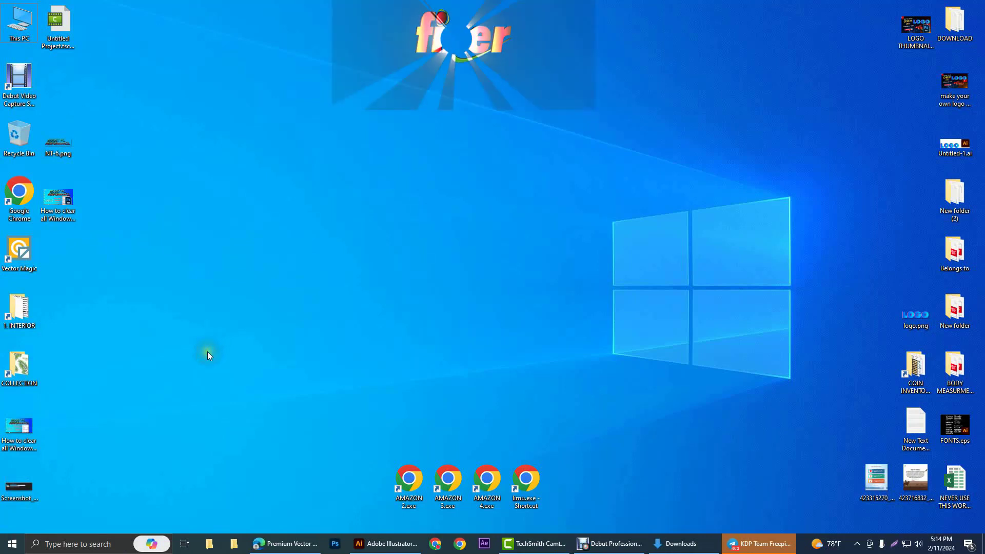
key("super+r")
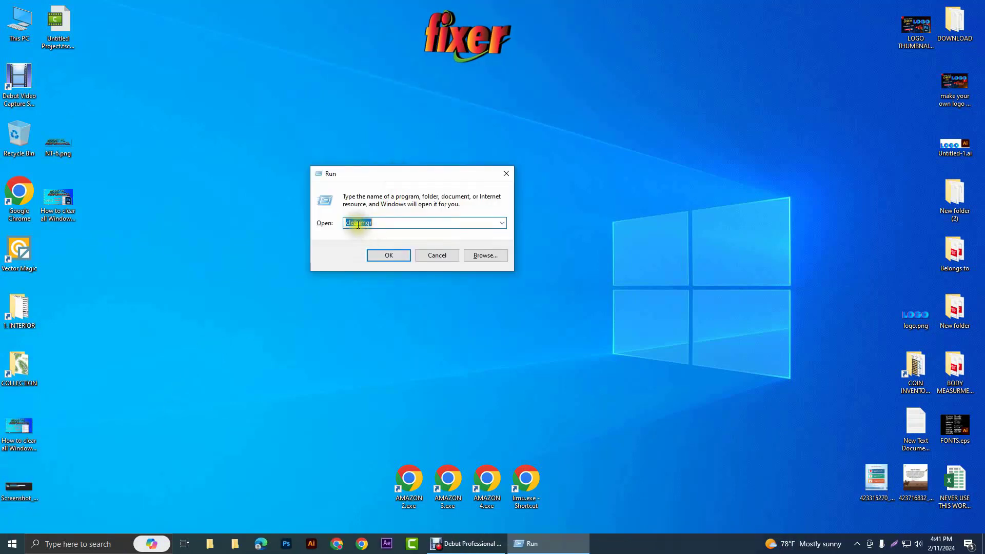
left_click(357, 224)
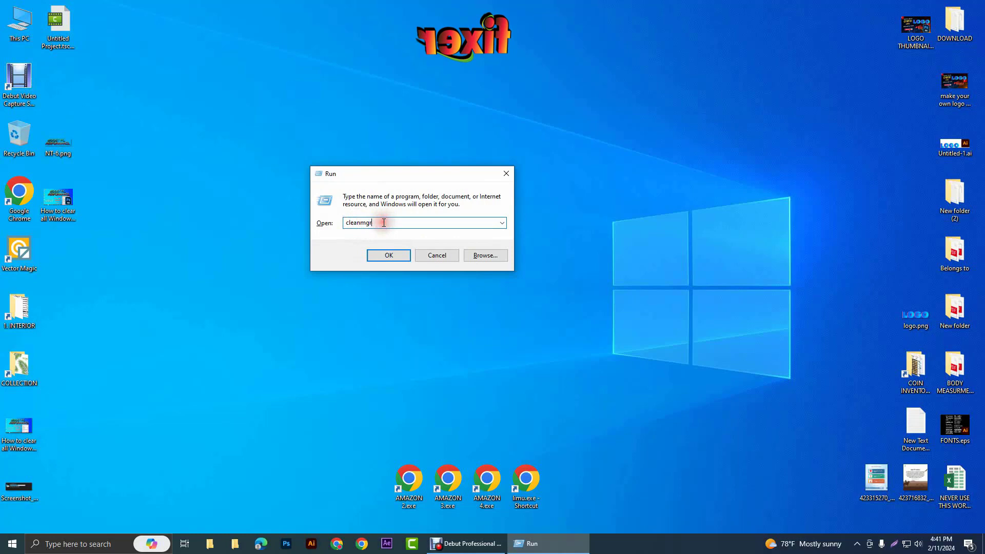
left_click_drag(378, 222, 330, 223)
left_click(401, 223)
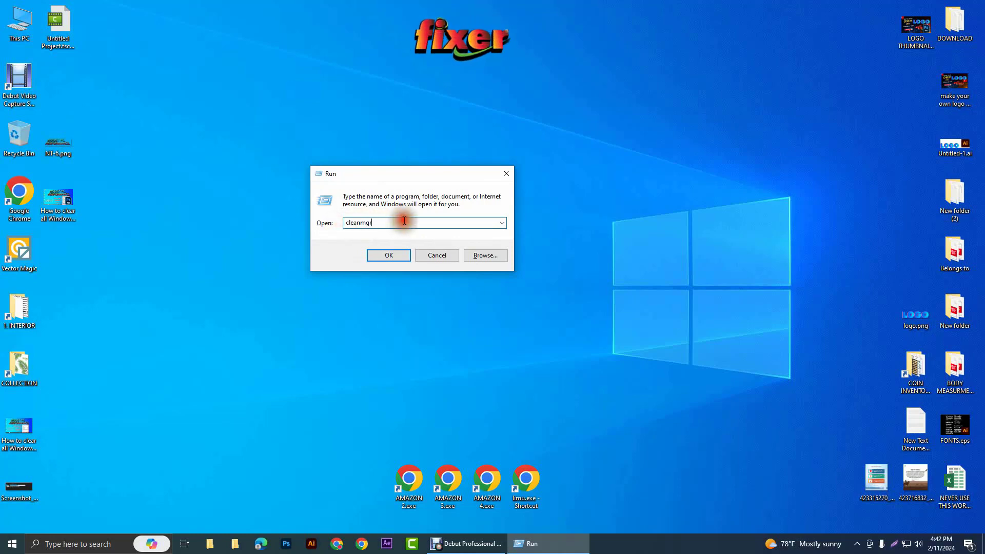
left_click(389, 256)
left_click_drag(184, 78, 476, 51)
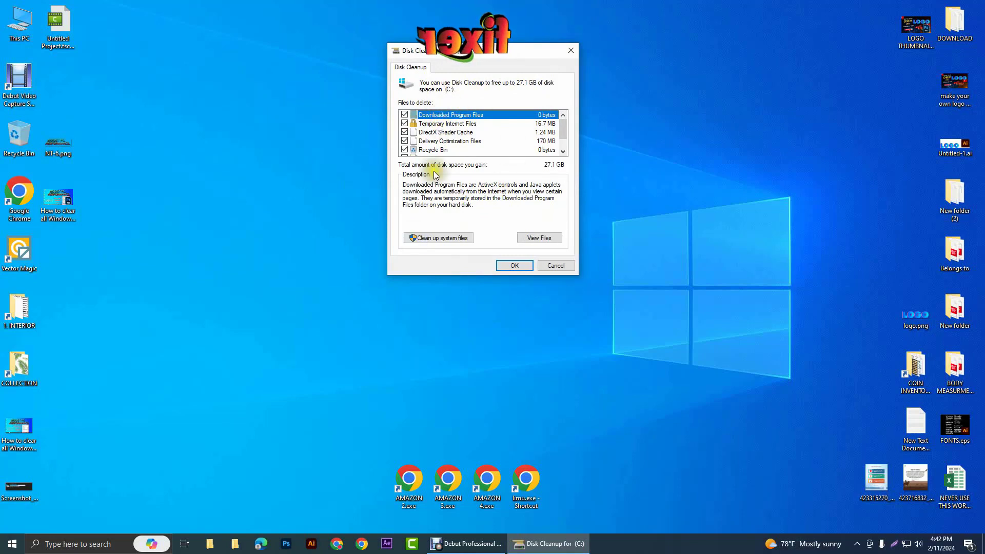
Rescan drive C: including system files and review the checked file categories.
left_click(443, 238)
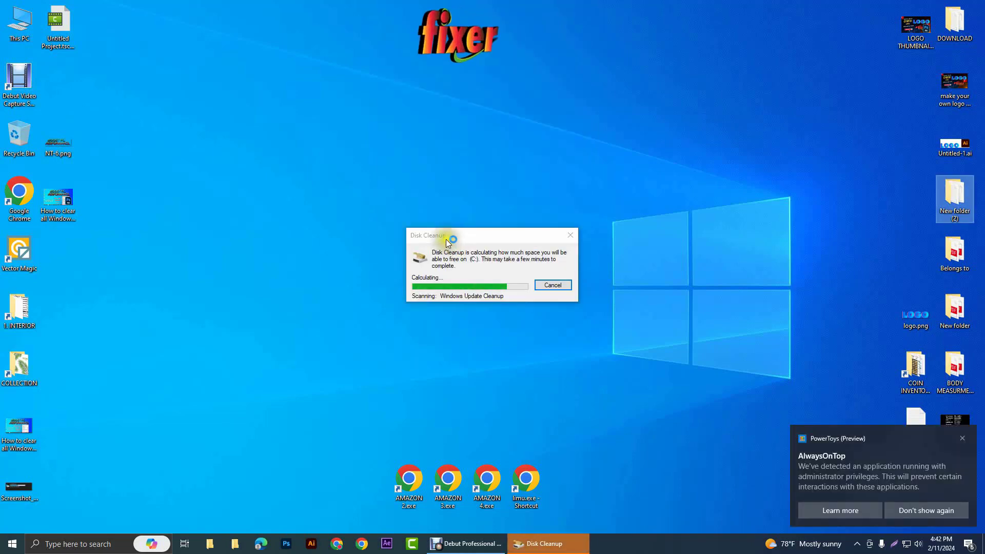
left_click_drag(193, 90, 436, 59)
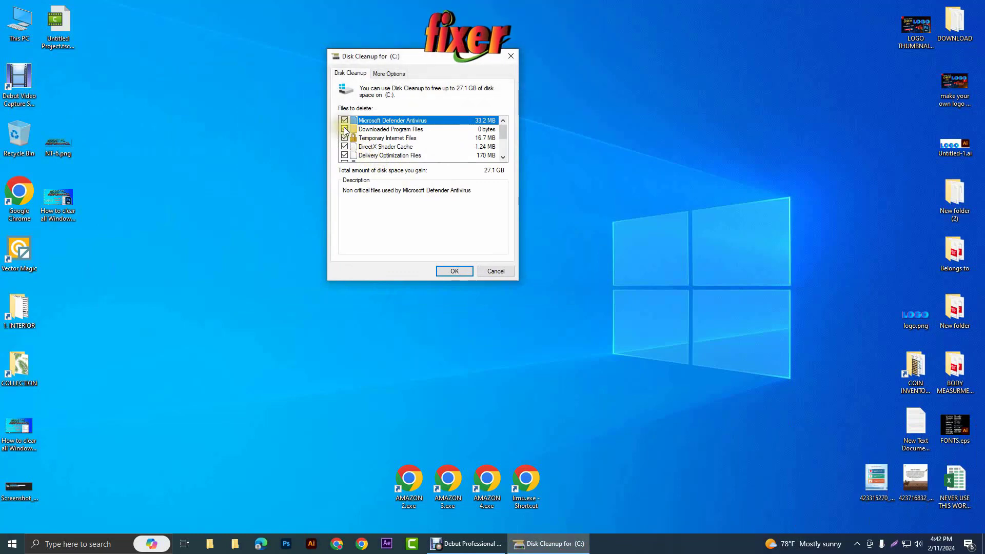
scroll(347, 132, "down", 2)
scroll(346, 130, "up", 2)
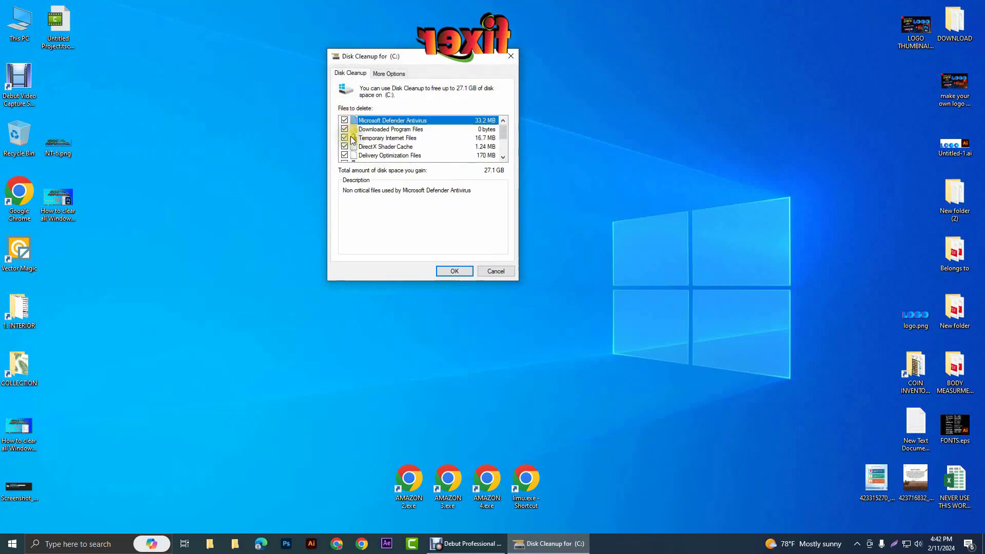
scroll(346, 144, "down", 2)
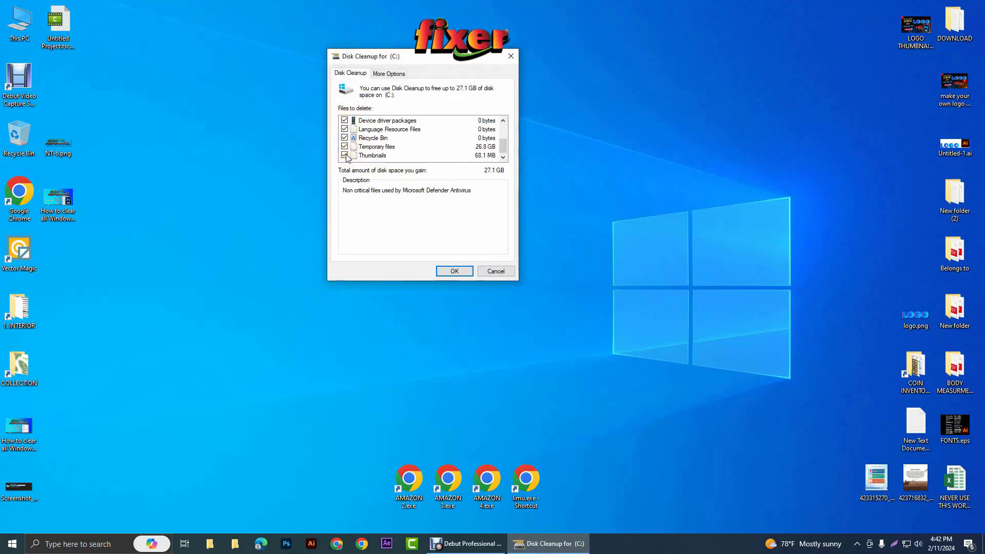
Permanently delete the checked files, including 26.8 GB of temporary files.
left_click(455, 271)
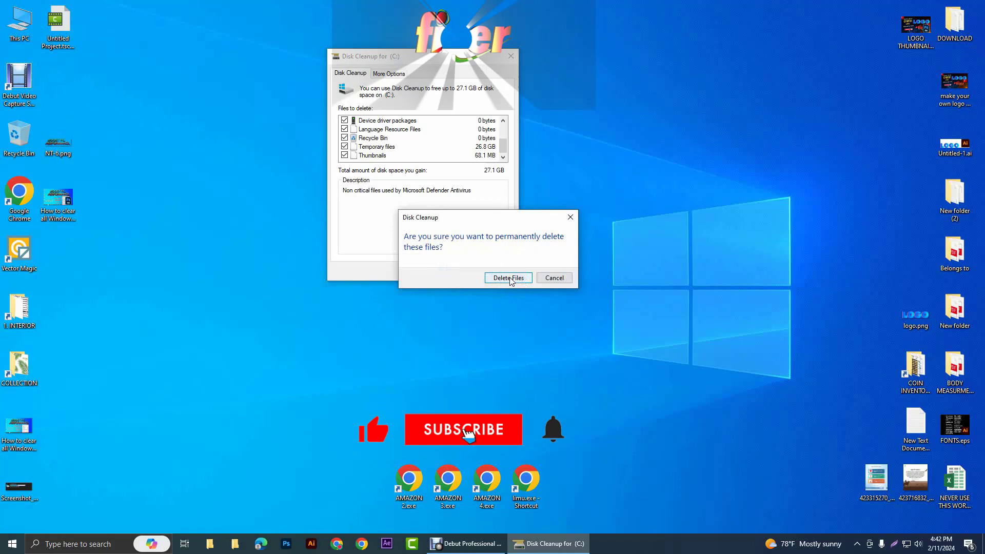
left_click(510, 279)
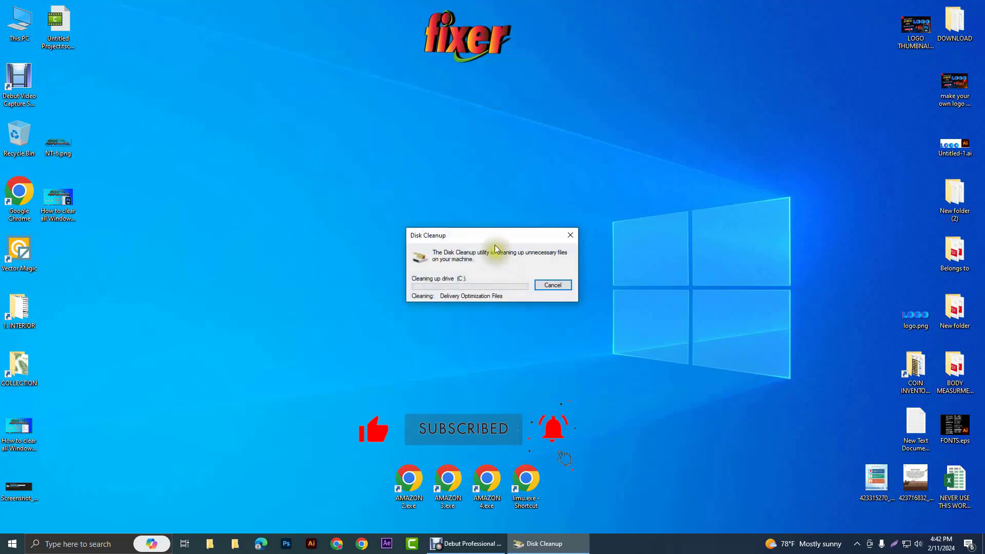
left_click_drag(495, 257, 486, 162)
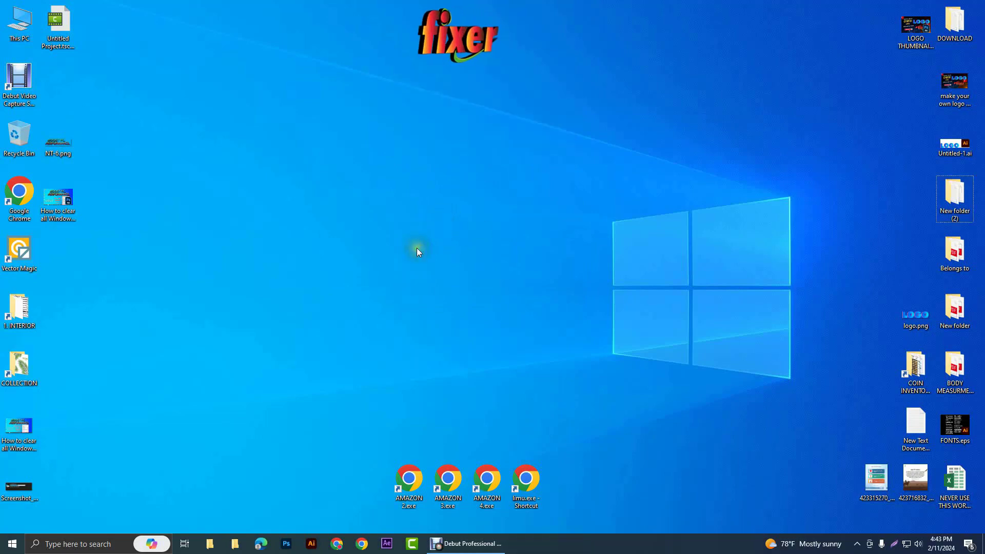
Open the %temp% folder from the Run dialog's command history.
key("super+r")
left_click(200, 479)
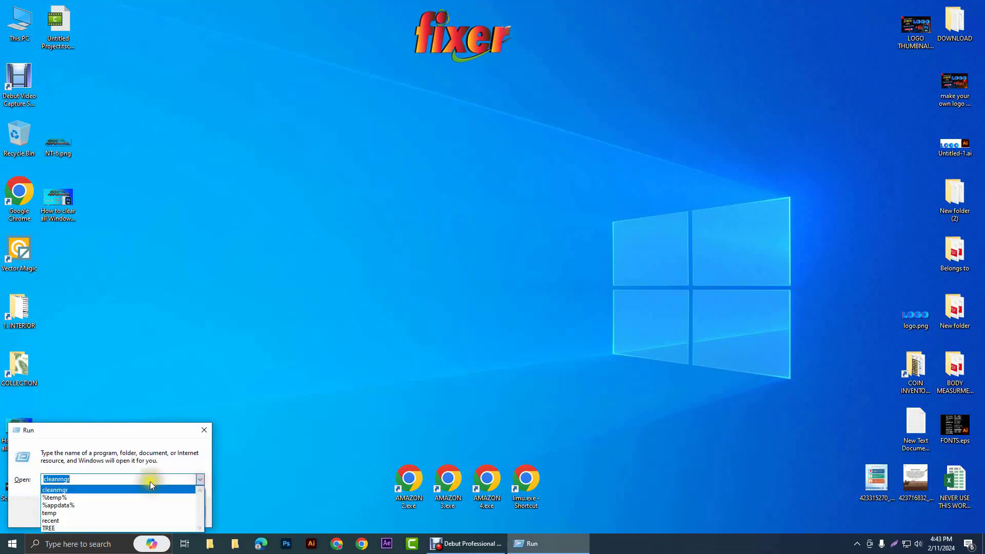
left_click(67, 498)
left_click(66, 479)
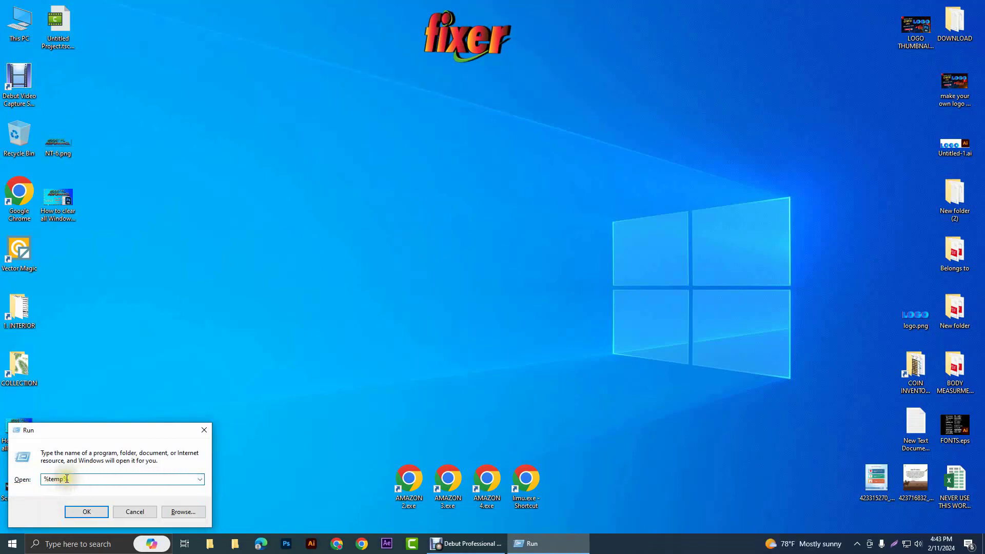
left_click(93, 512)
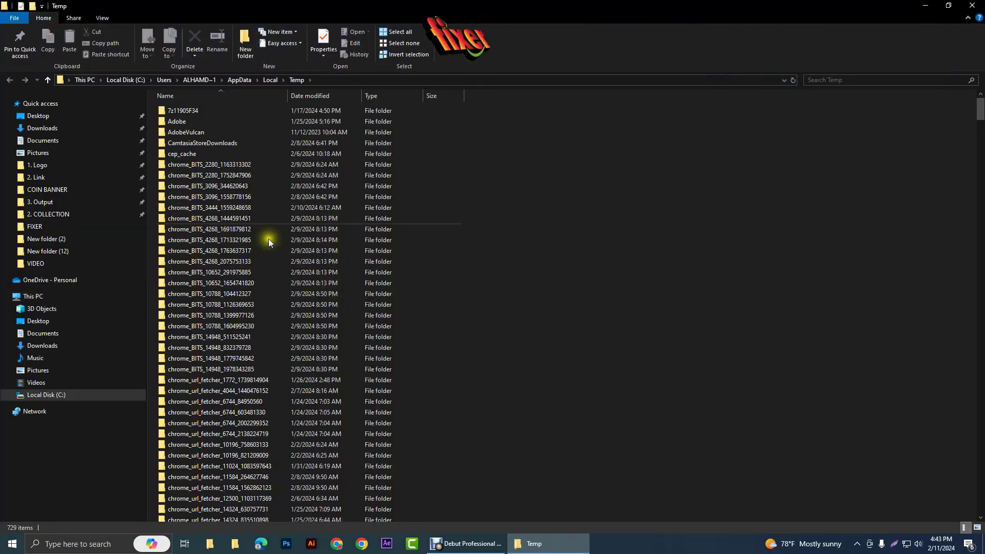
Delete all 11,169 Temp items, deleting oversized ones permanently and skipping files in use.
left_click(269, 239)
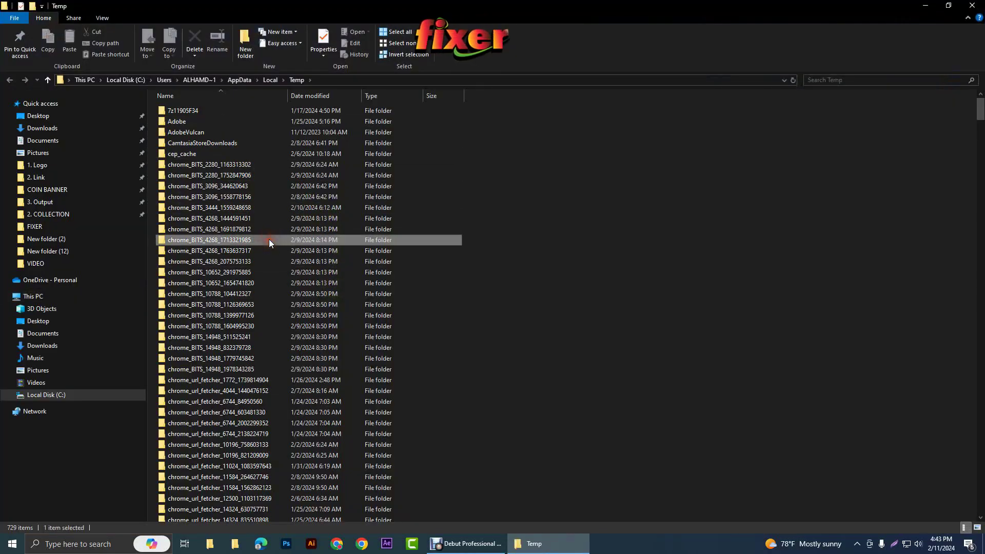
key("ctrl+a")
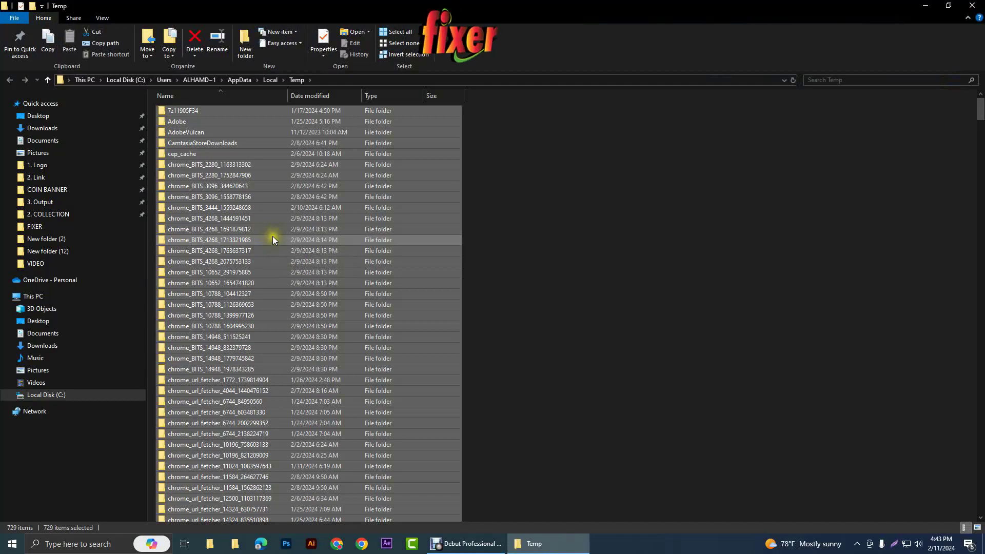
key("Delete")
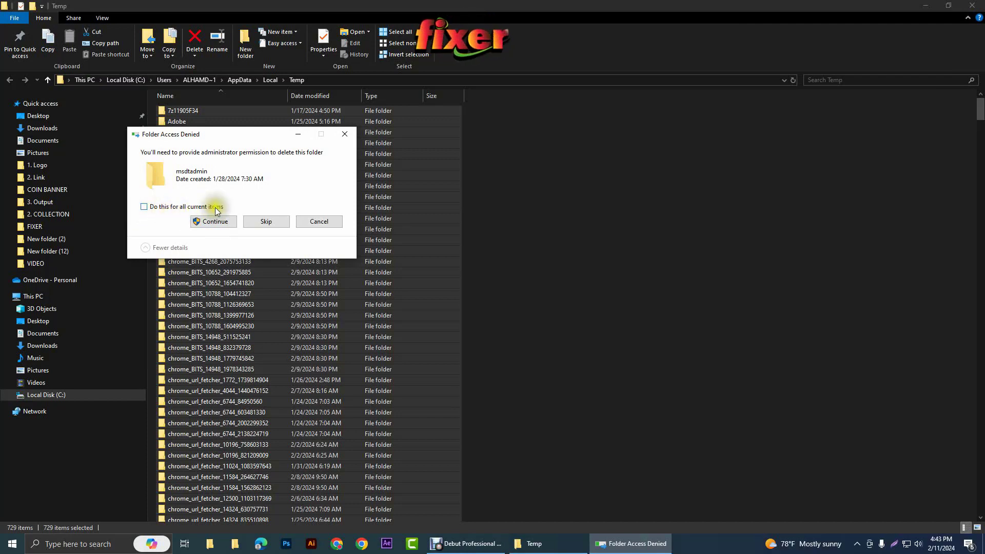
left_click(215, 207)
left_click(221, 225)
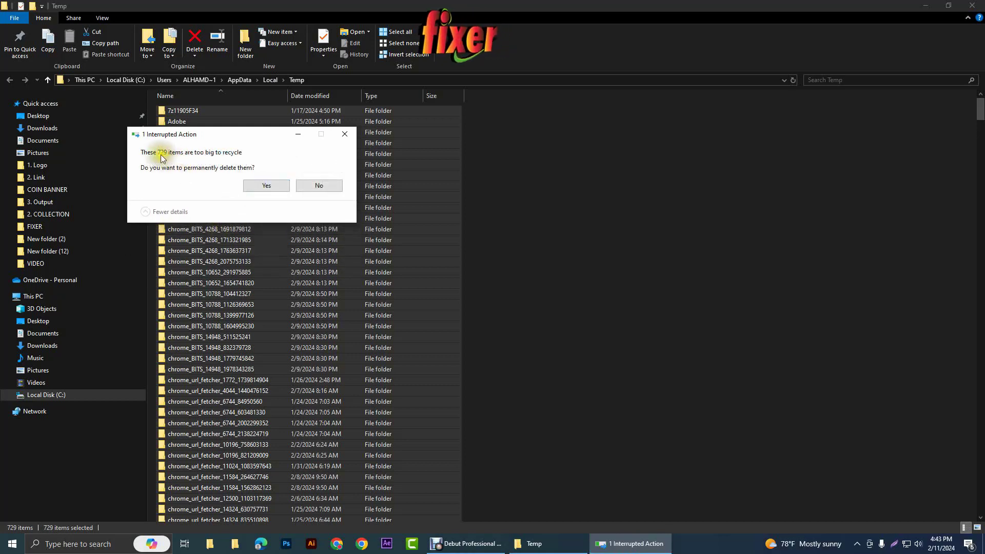
left_click(265, 187)
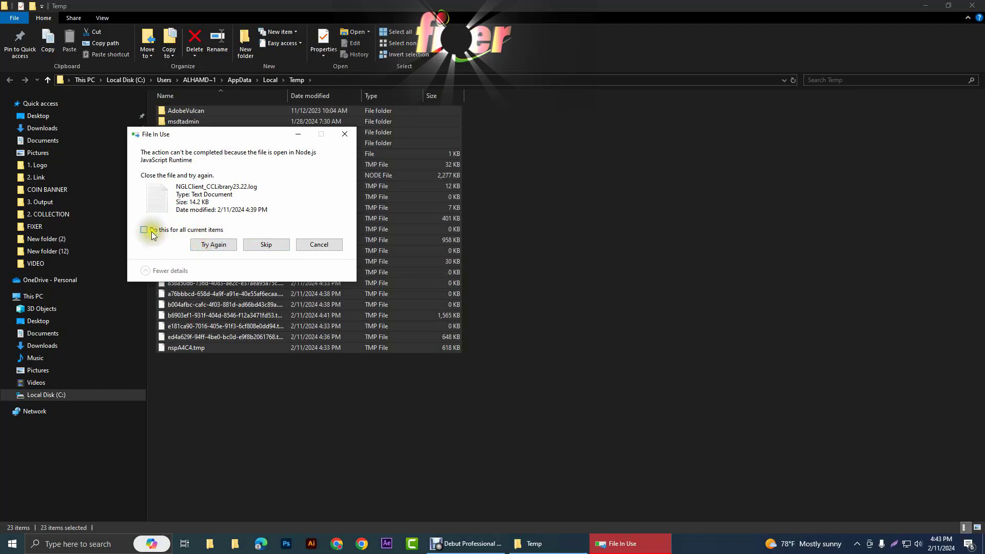
left_click(152, 233)
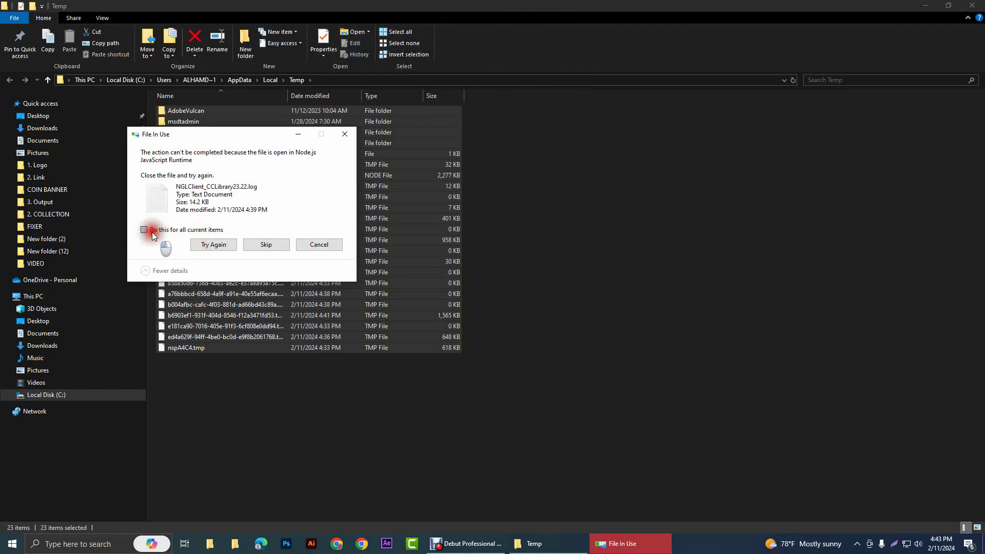
left_click(266, 245)
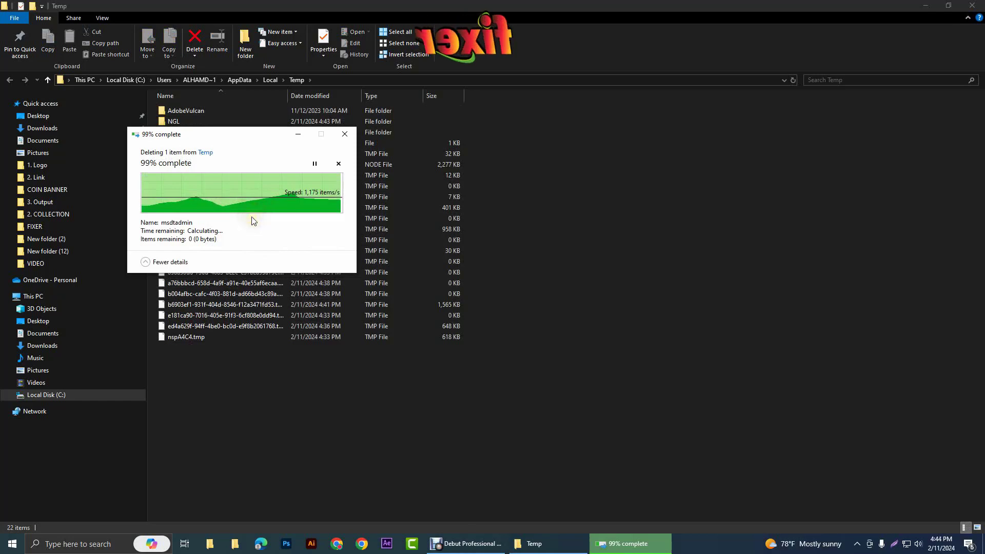
left_click_drag(208, 134, 679, 127)
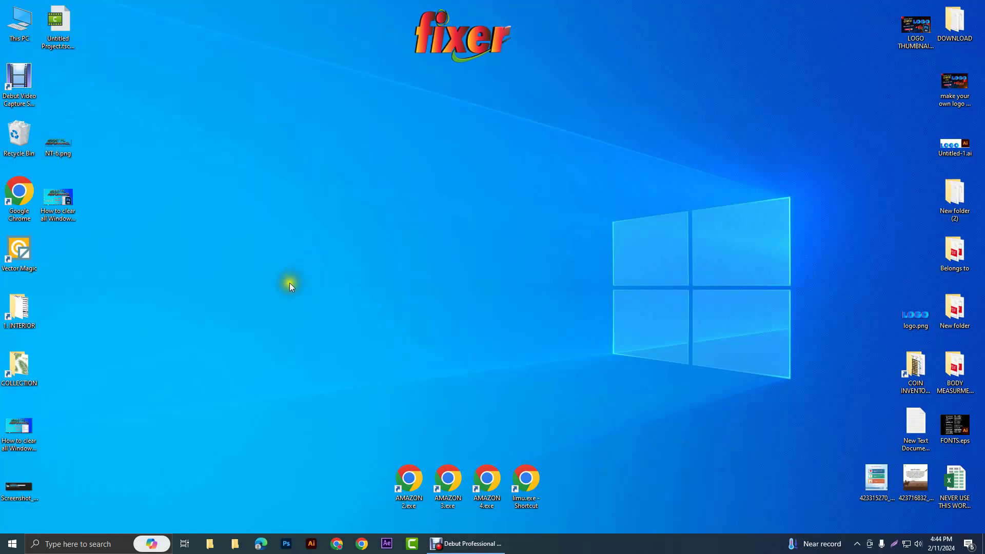
Open the %appdata% Roaming folder from the Run dialog.
key("super+r")
type("%")
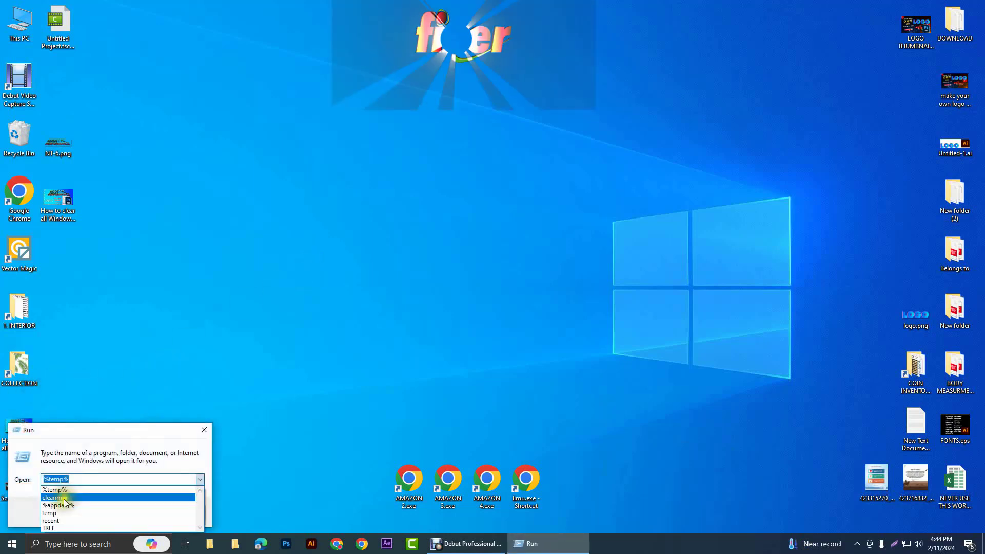
left_click(63, 518)
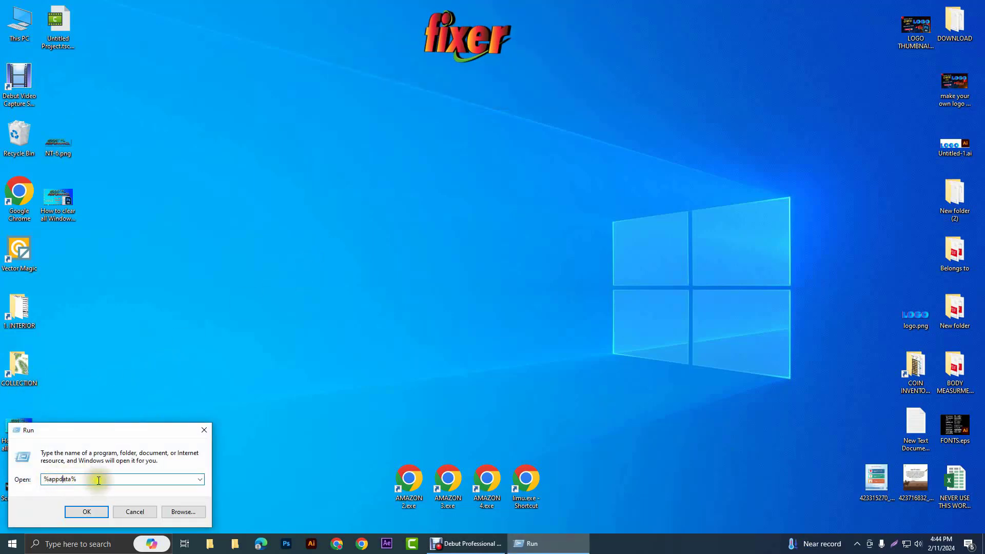
left_click(88, 511)
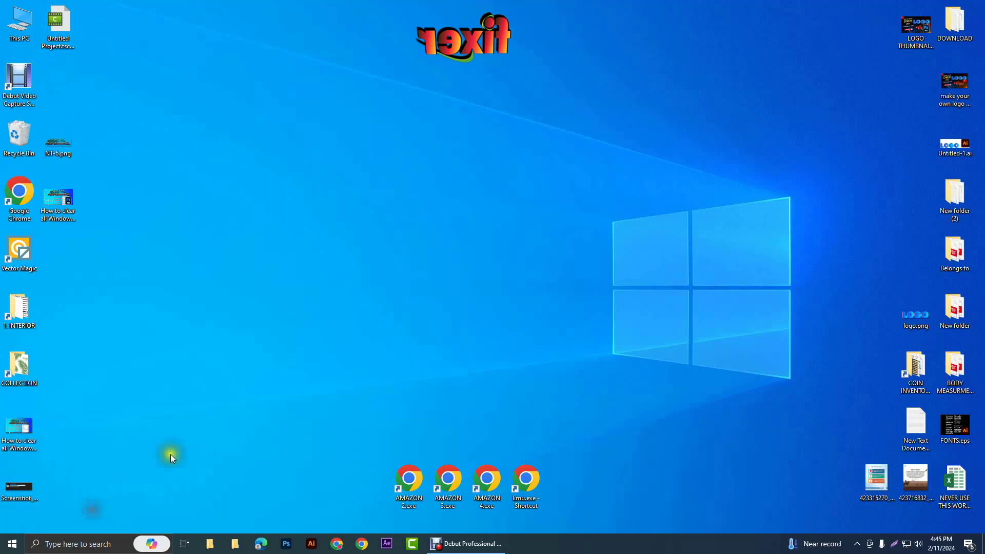
Delete all six Roaming folders, skipping in-use ones and granting permission for Adobe.
key("ctrl+a")
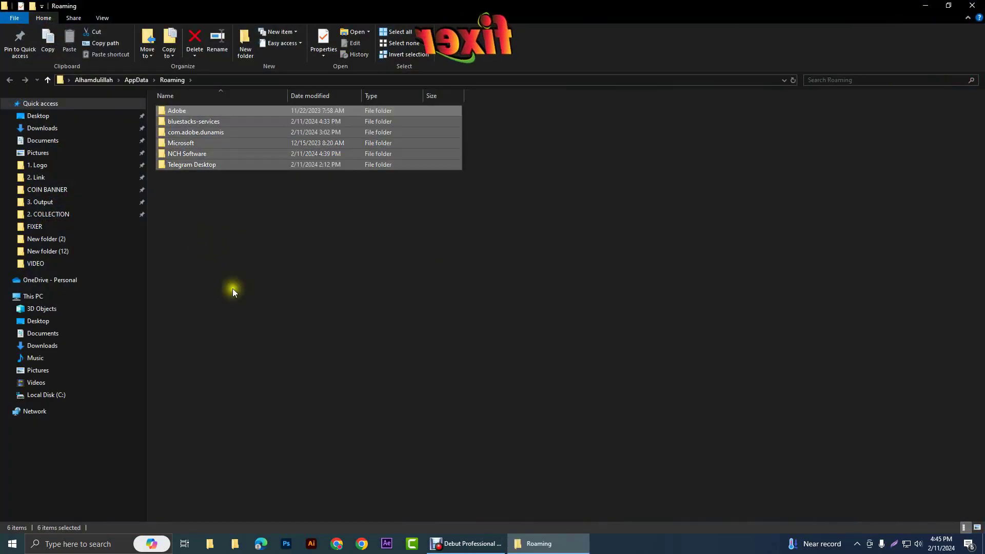
key("Delete")
left_click(409, 233)
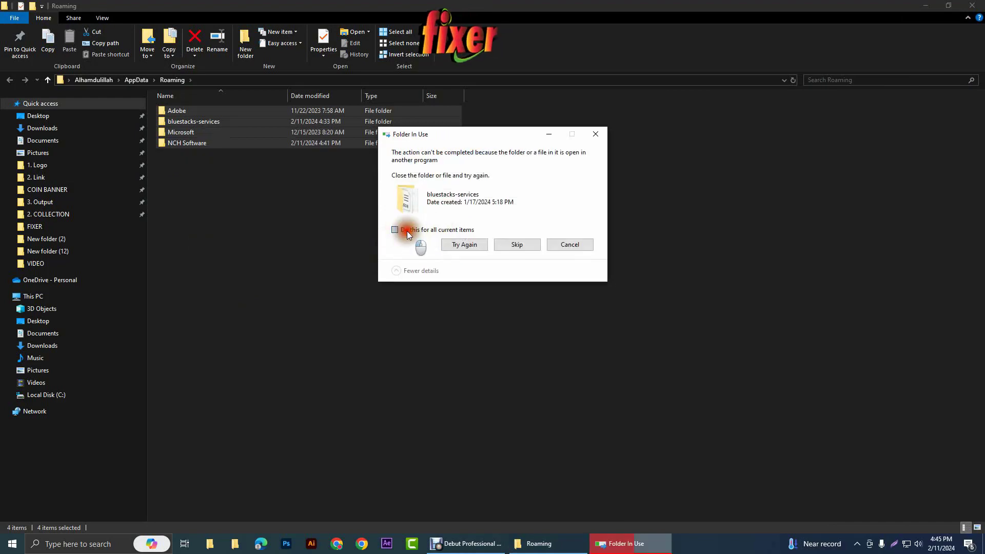
left_click(513, 245)
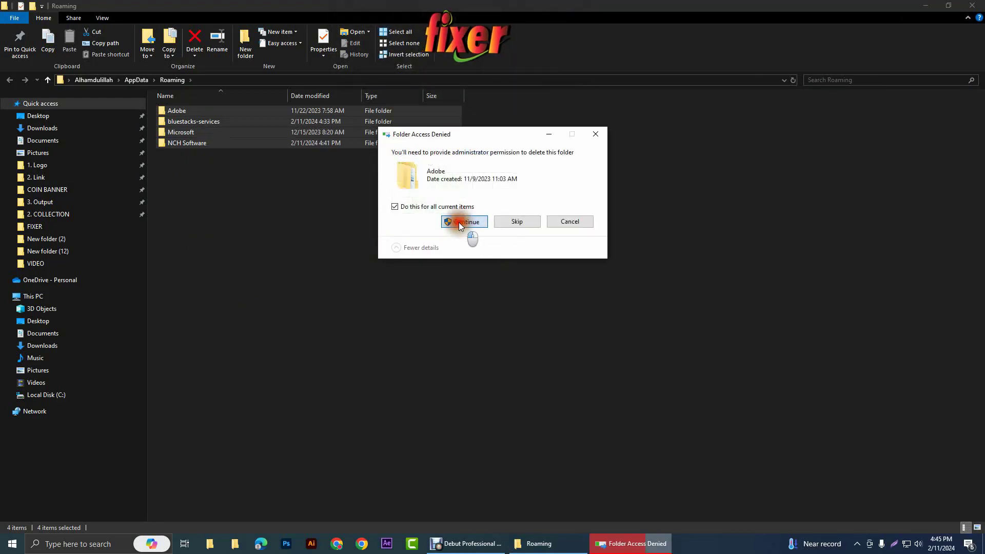
left_click(461, 222)
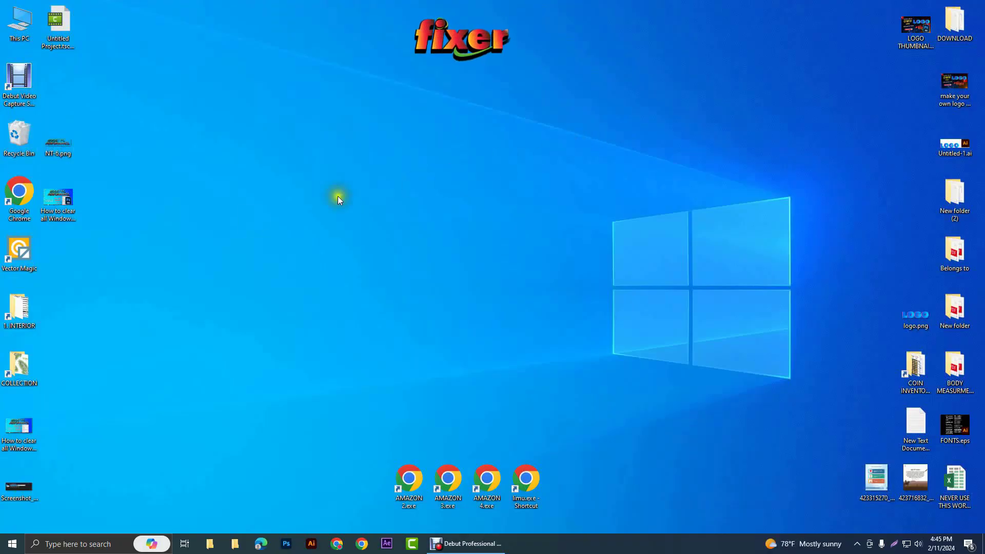
Open the Recent folder and select all 149 items.
key("super+r")
left_click(74, 507)
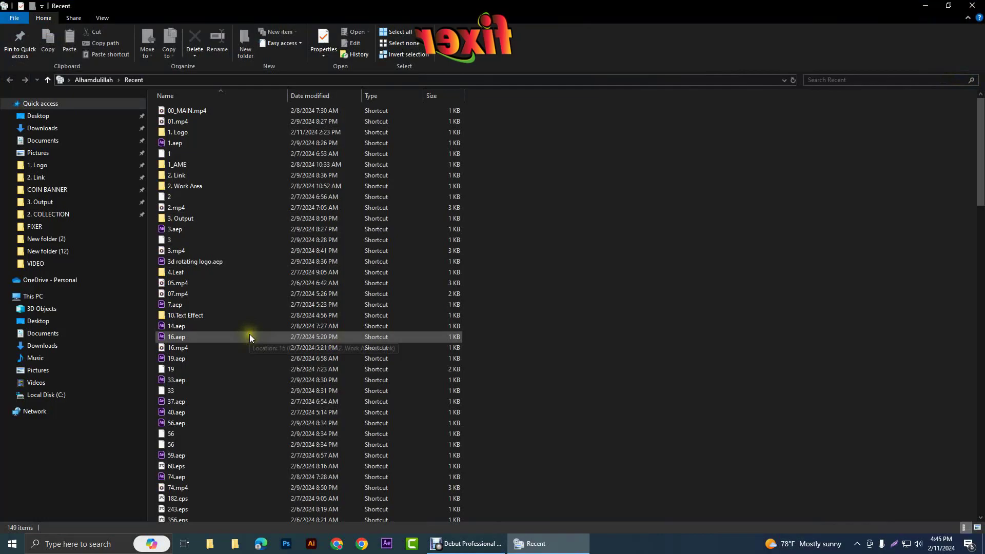
key("ctrl+a")
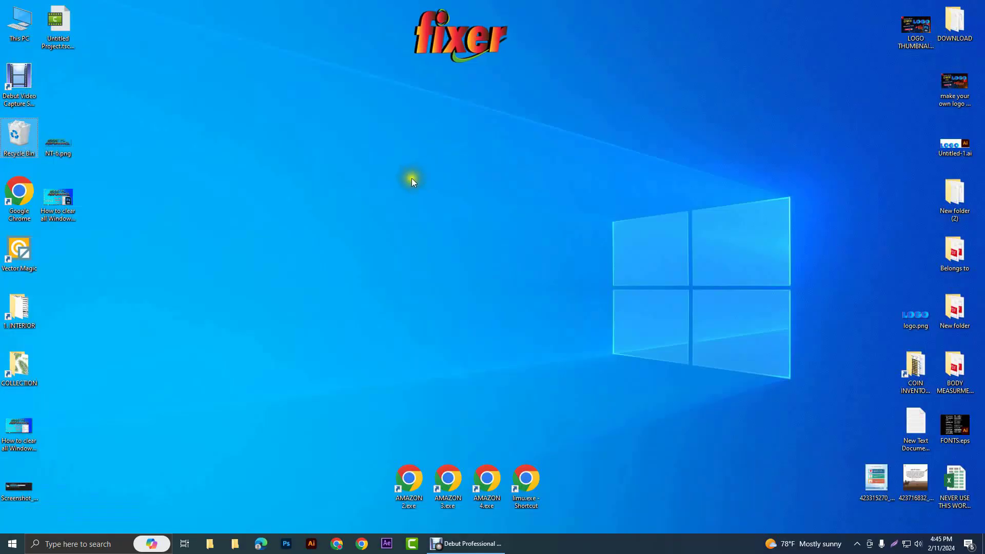
Delete the 7 files in C:\Windows\Temp, skipping in-use debug logs, and close Explorer.
key("super+r")
key("Return")
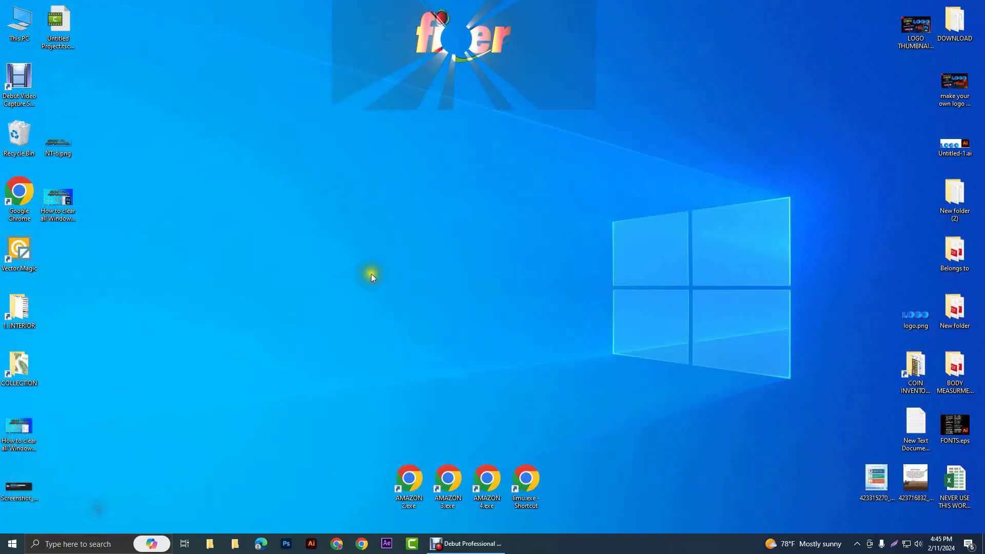
key("ctrl+a")
key("Delete")
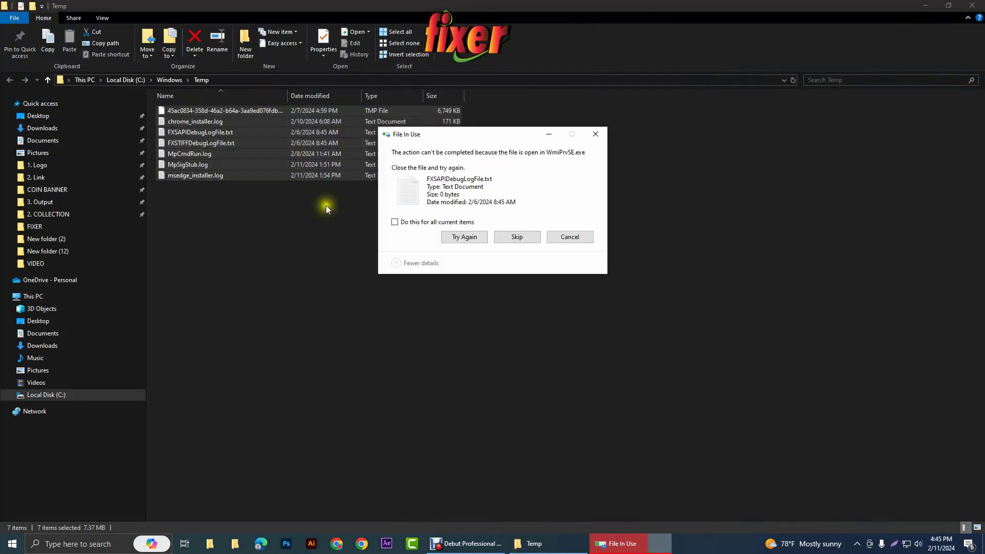
left_click(500, 233)
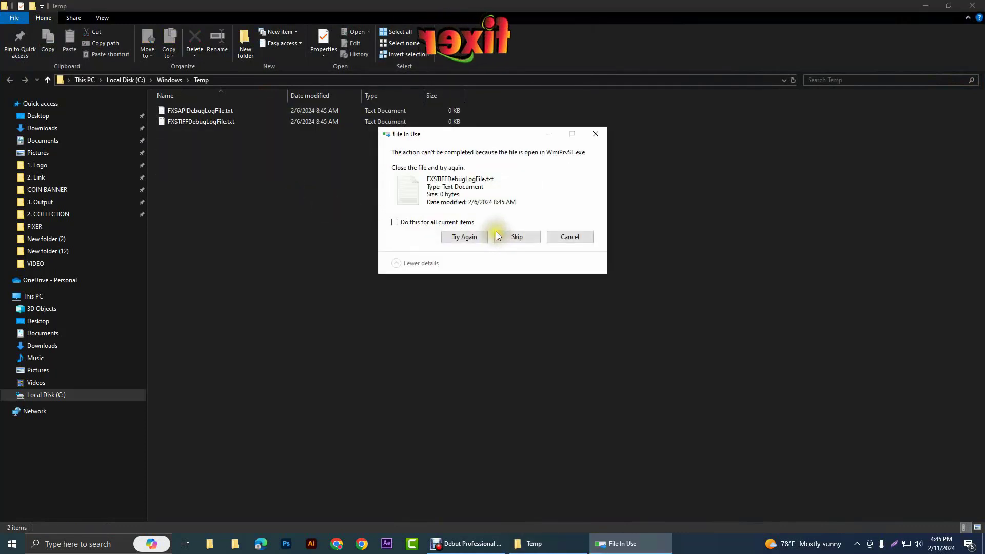
left_click(394, 223)
left_click(509, 238)
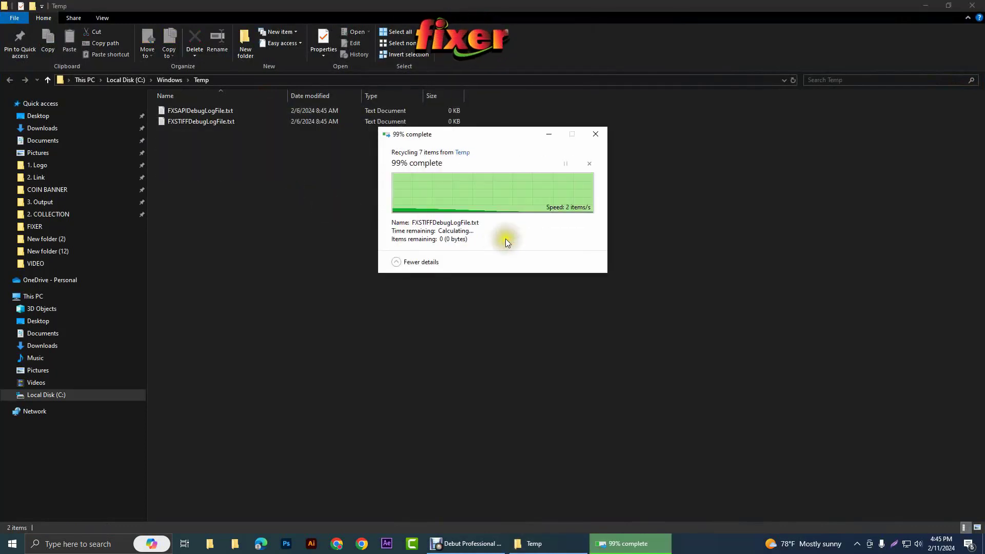
left_click(971, 6)
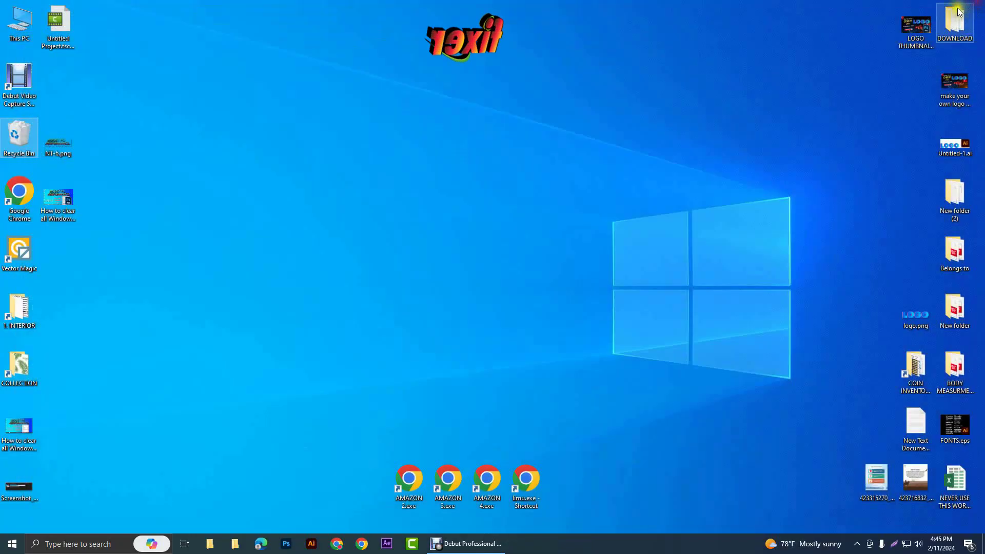
left_click(337, 136)
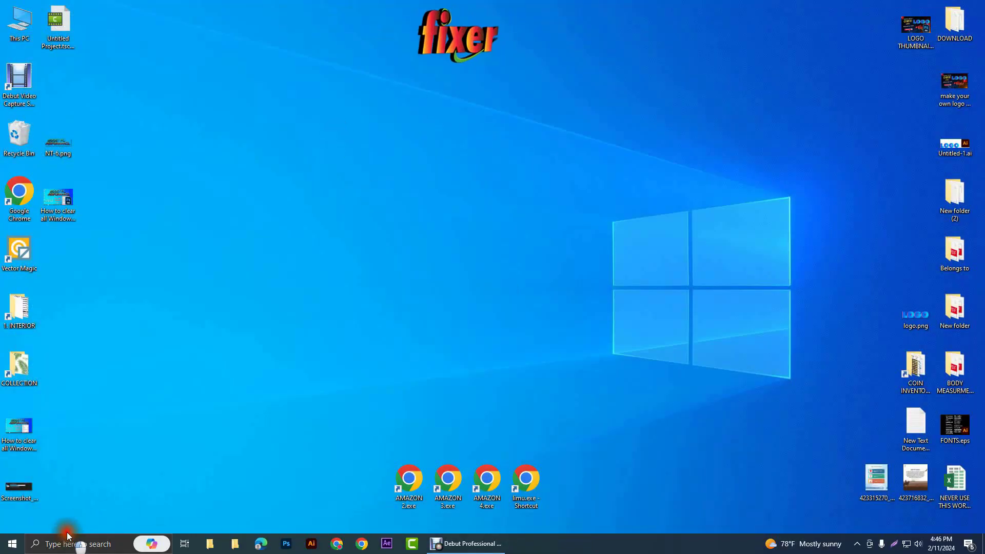
Open the C:\Windows\Prefetch folder with administrator permission.
key("super+r")
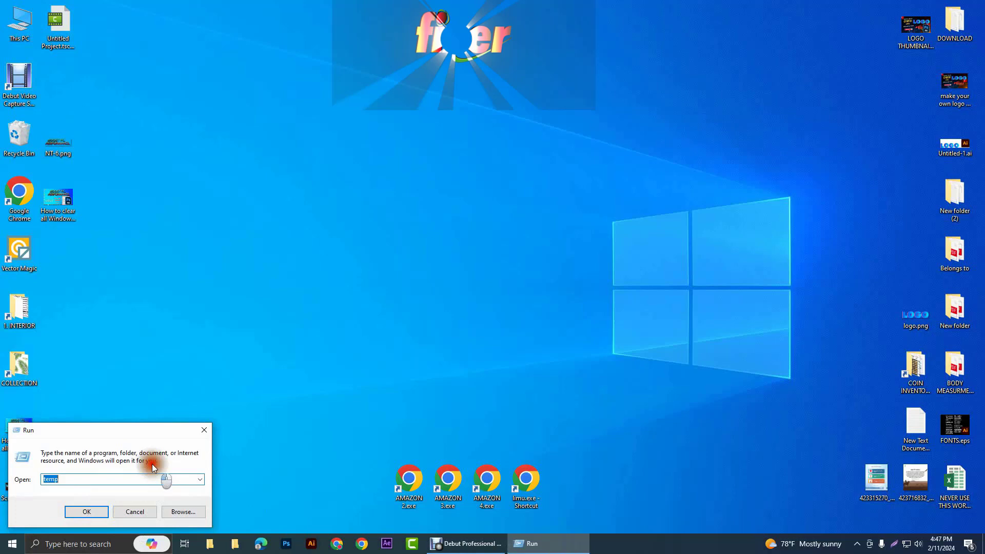
type("prefetch")
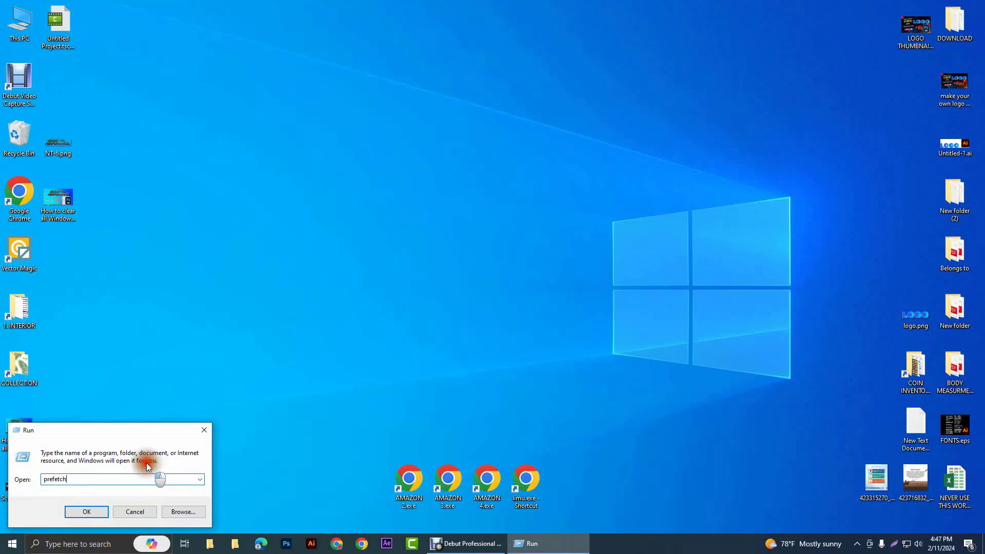
left_click(88, 513)
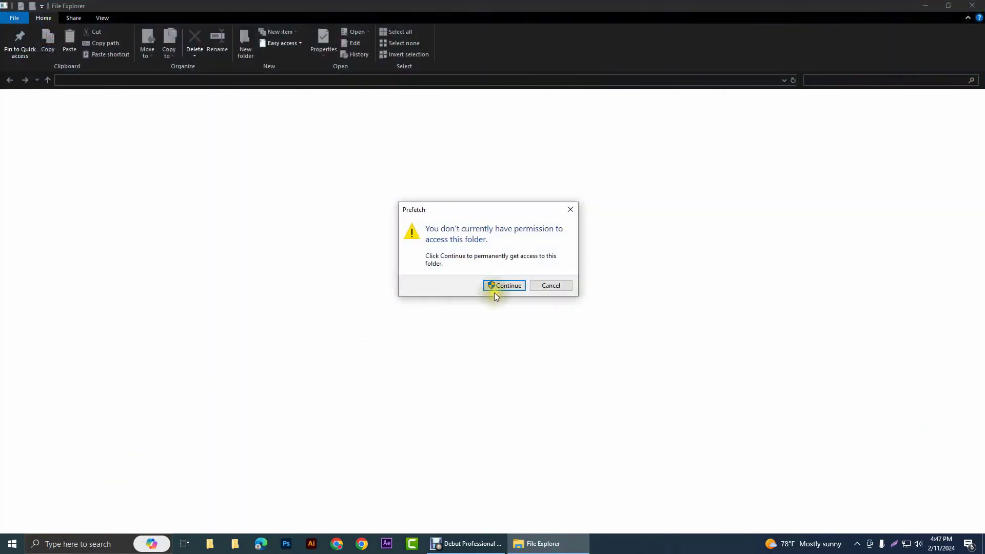
left_click(504, 286)
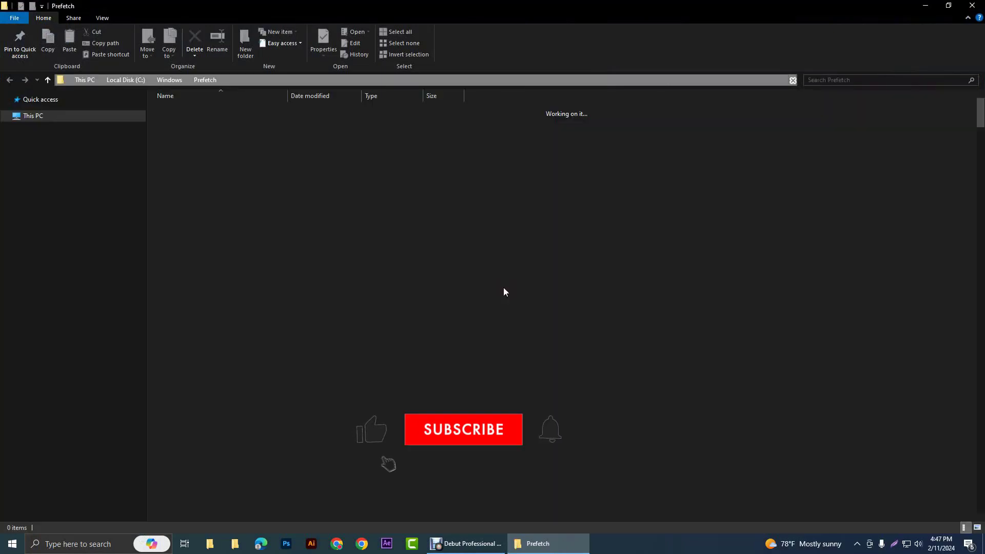
Delete all 547 Prefetch items, skipping the files still in use.
key("ctrl+a")
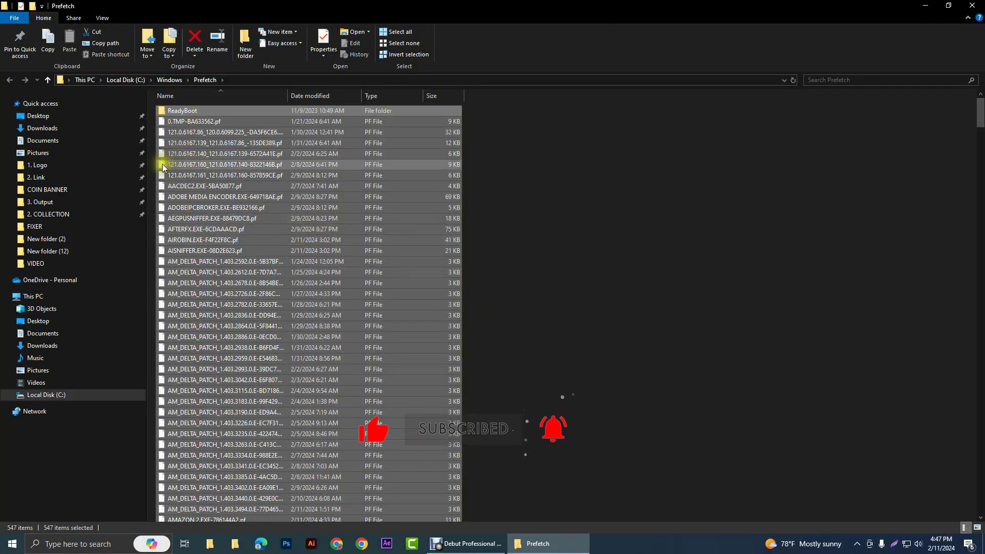
key("Delete")
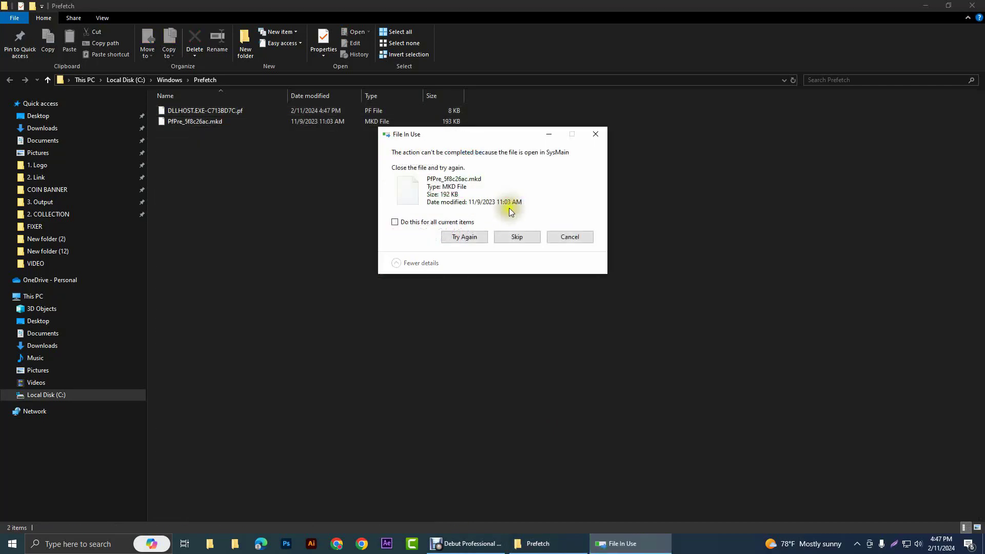
left_click(517, 236)
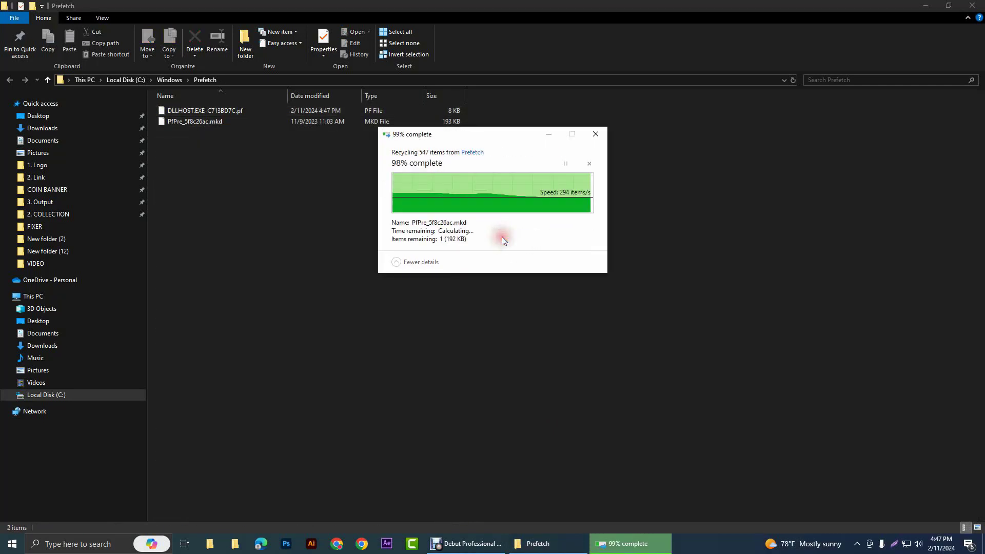